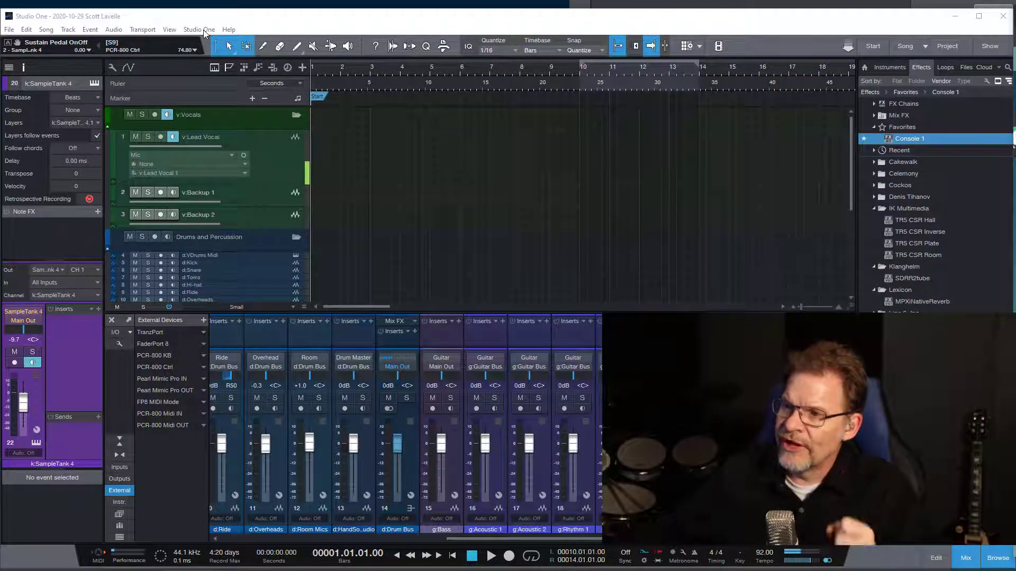
- Review the advanced audio settings in the program Options, then close them
left_click(203, 29)
left_click(214, 170)
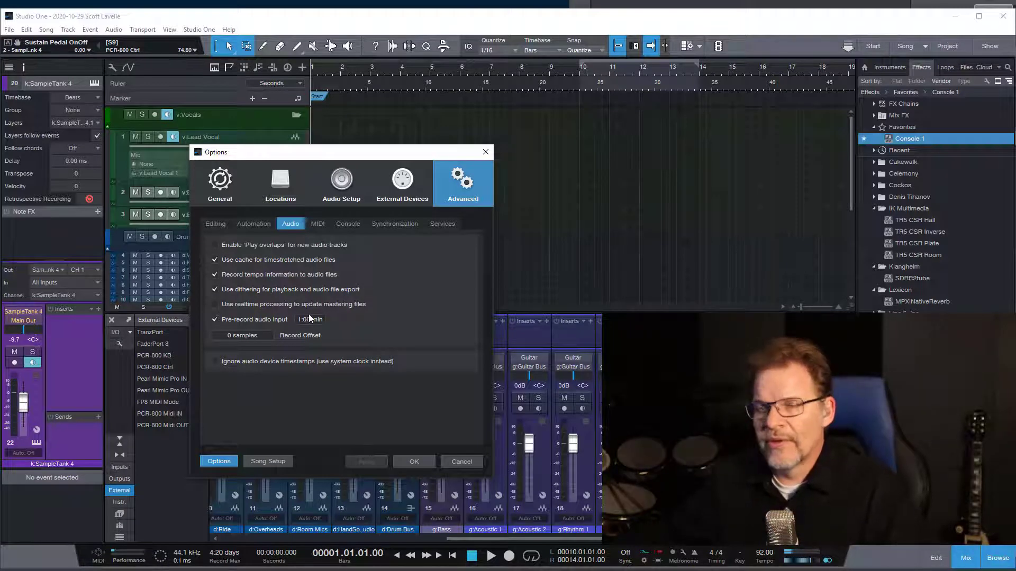
left_click(460, 462)
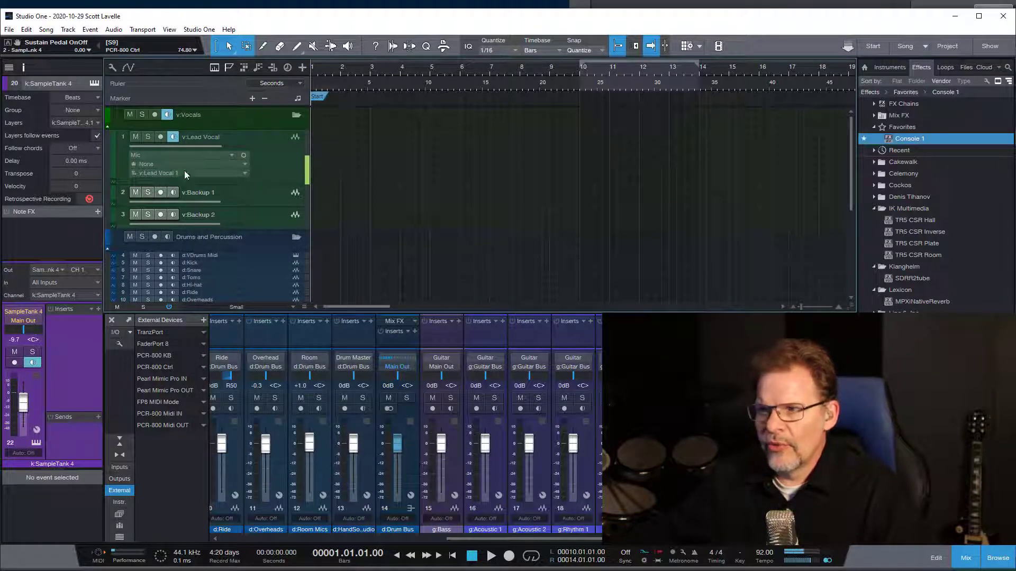
- Arm the Lead Vocal track and record a vocal take around bars 10 to 14
left_click(162, 138)
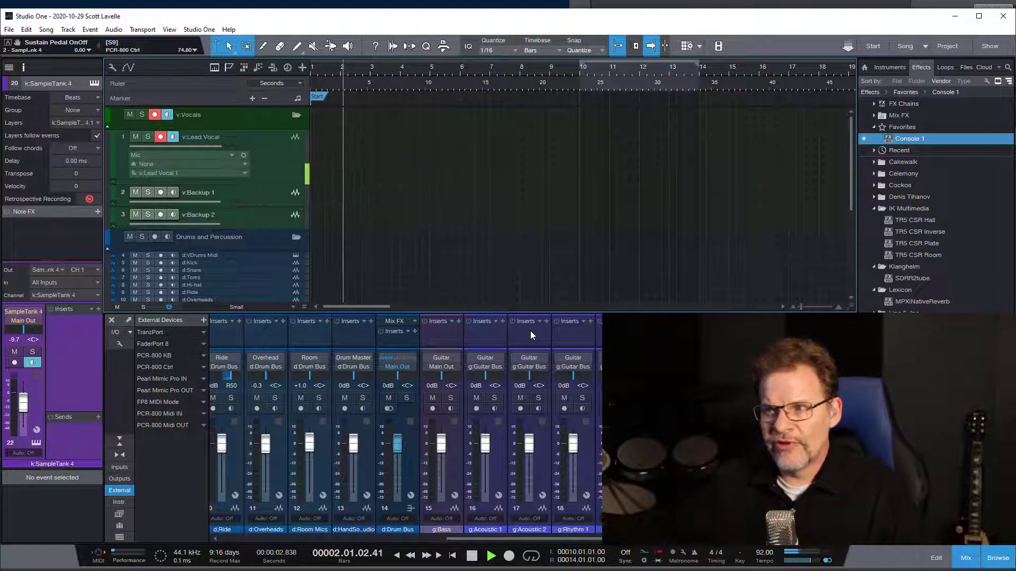
scroll(201, 248, "down", 8)
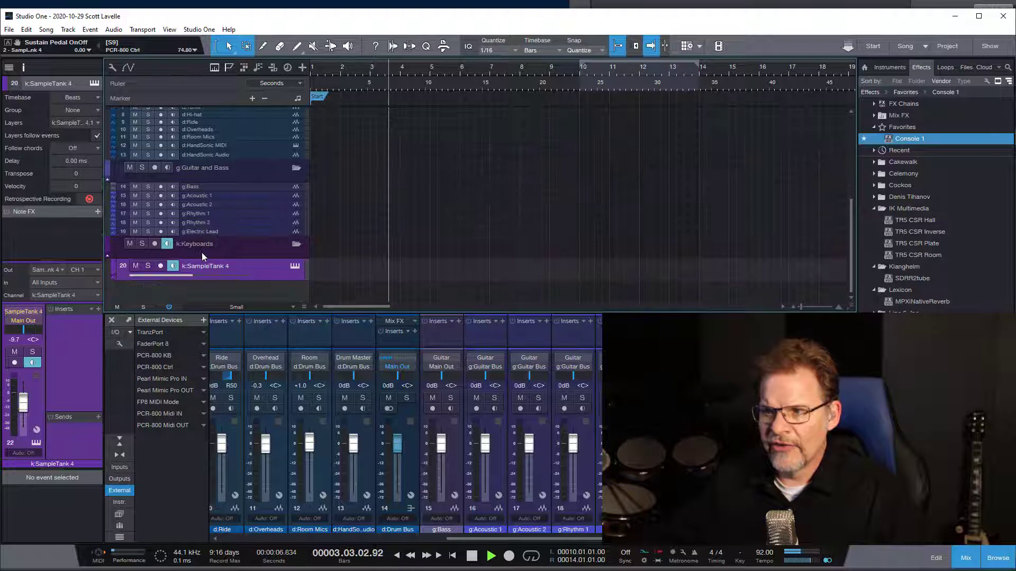
scroll(202, 252, "up", 8)
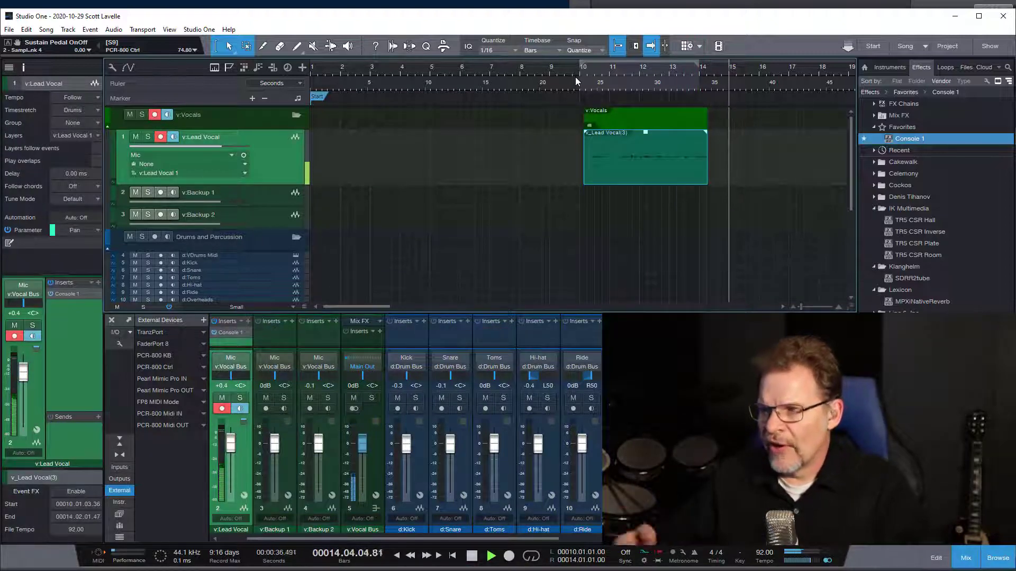
- Stop recording and extend the Lead Vocal(3) take's start back to bar 1
key("space")
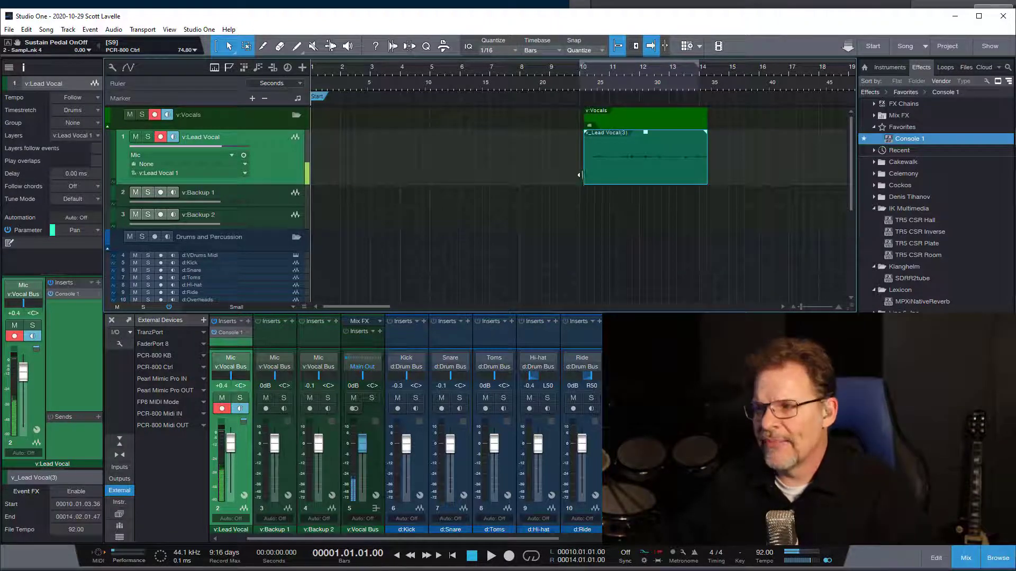
left_click_drag(584, 169, 570, 168)
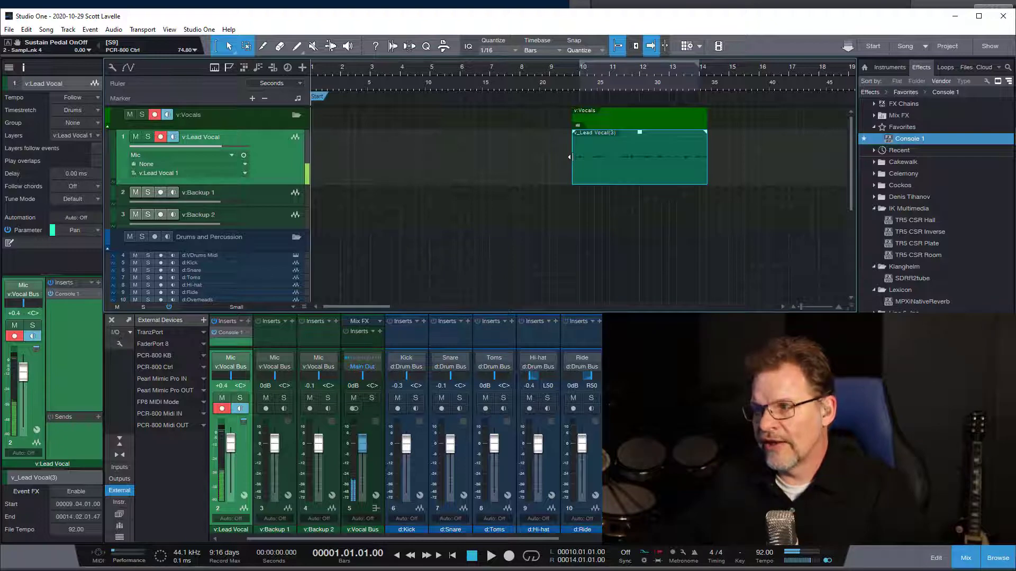
left_click_drag(570, 156, 288, 175)
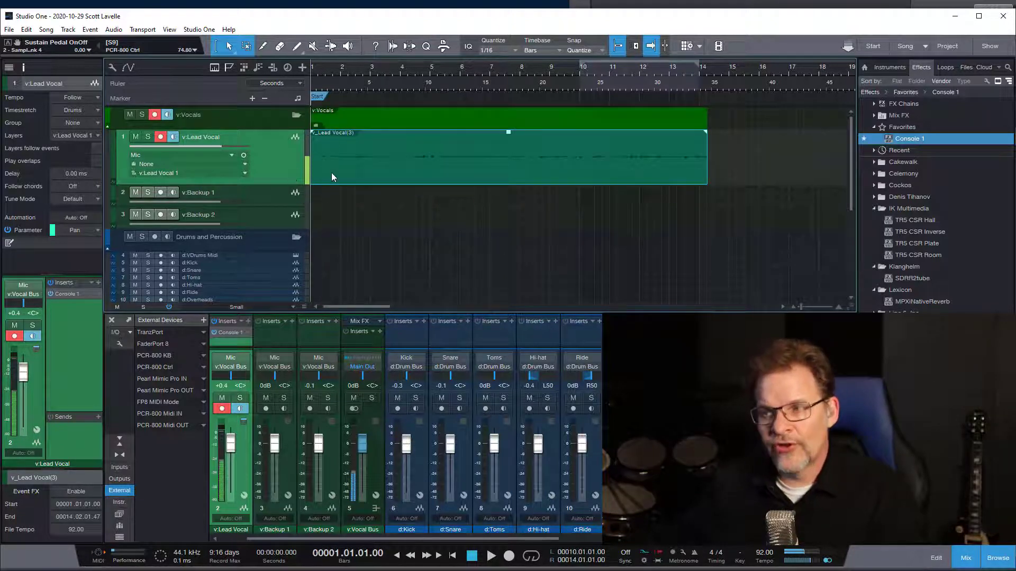
- Audition the recovered pre-recorded vocal from the song start, then trim the take back to bar 10
left_click(311, 71)
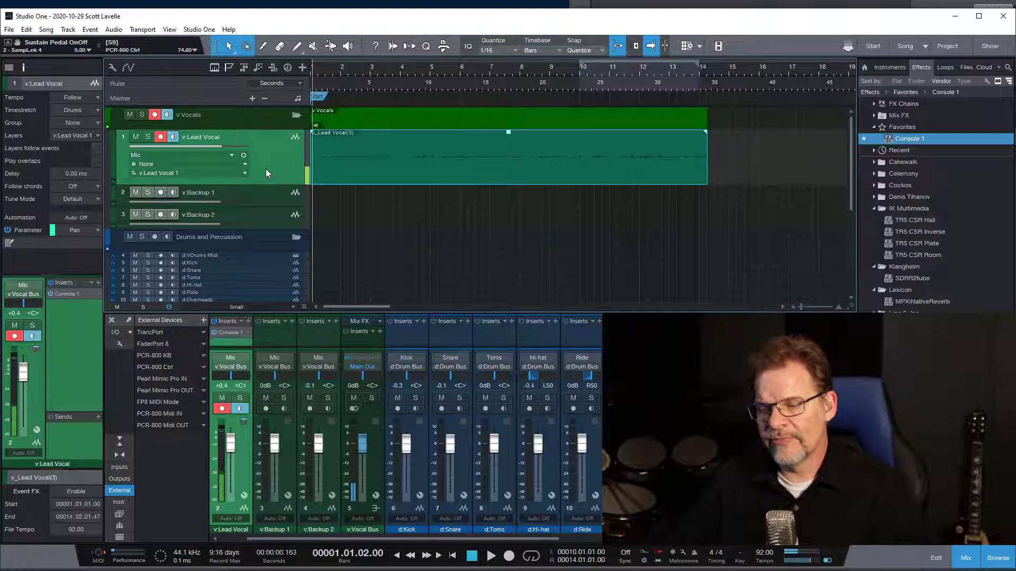
key("space")
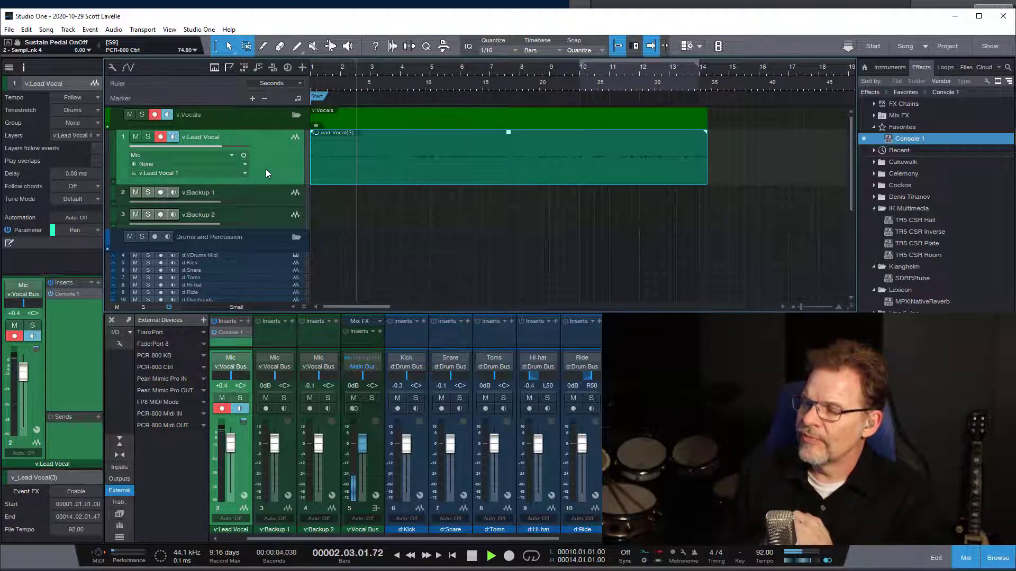
key("space")
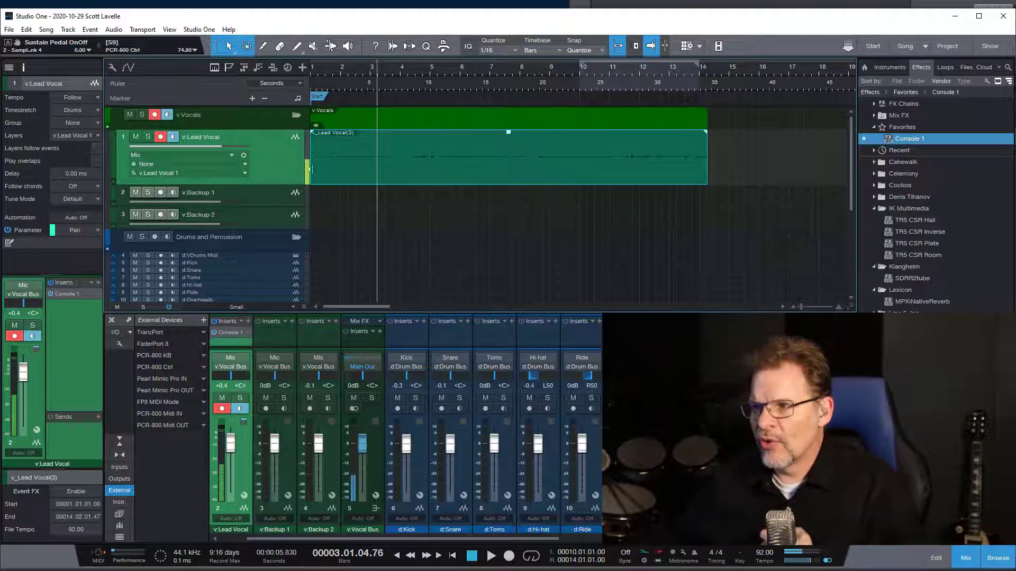
left_click_drag(310, 168, 581, 152)
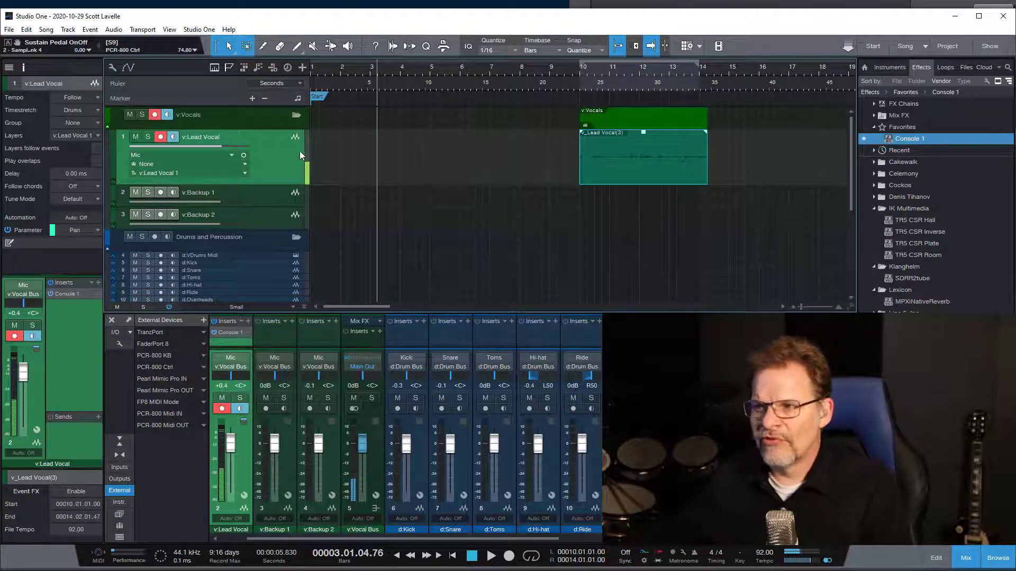
- Disarm the Lead Vocal track, scroll down to SampleTank 4, and return to the song start
left_click(161, 137)
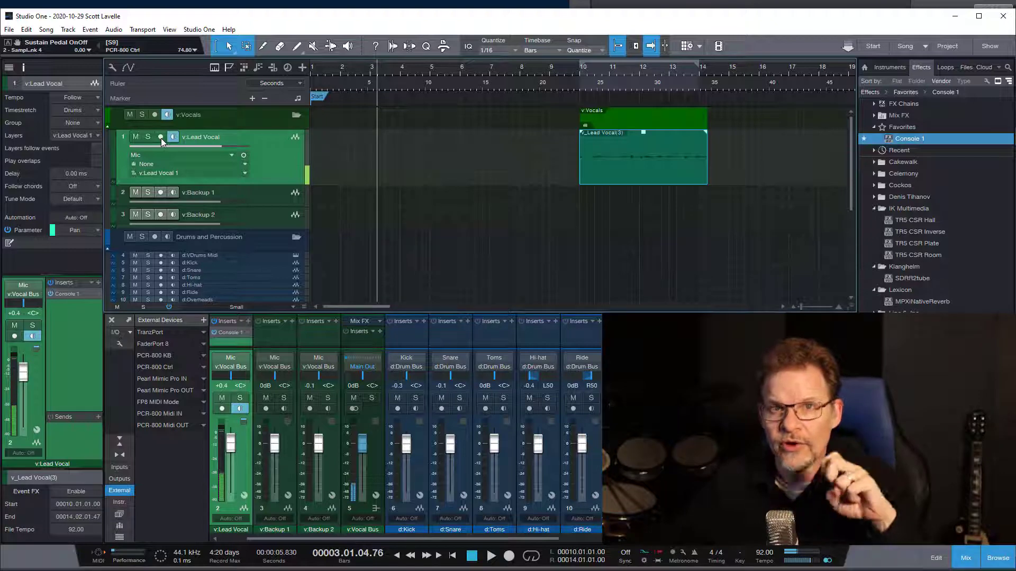
scroll(328, 191, "down", 6)
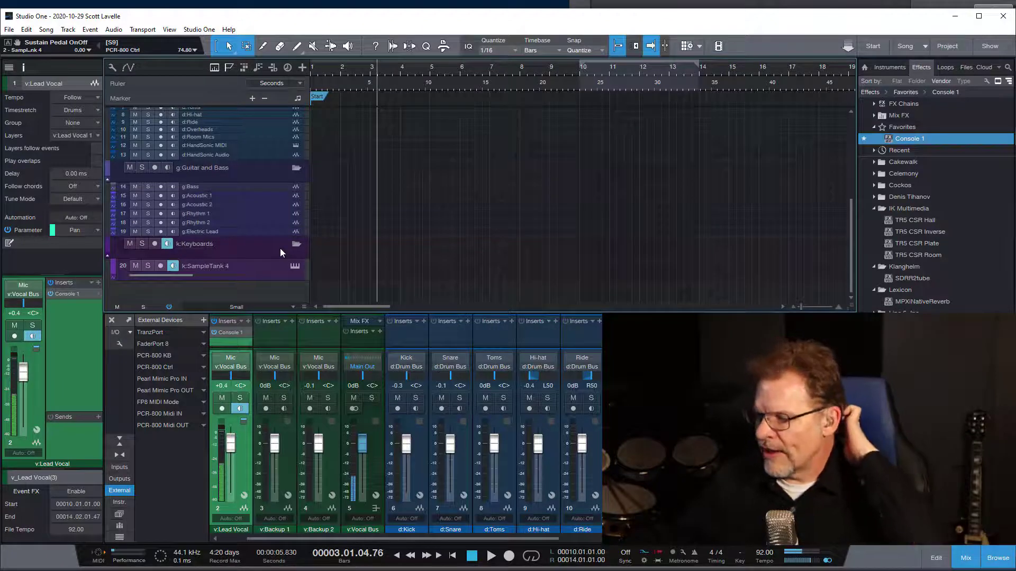
key("Home")
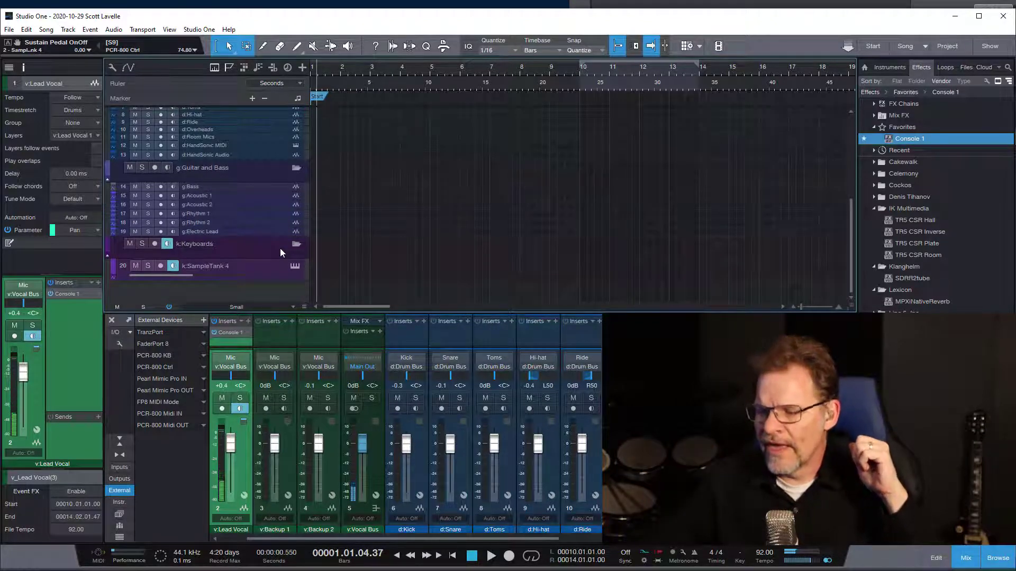
key("Home")
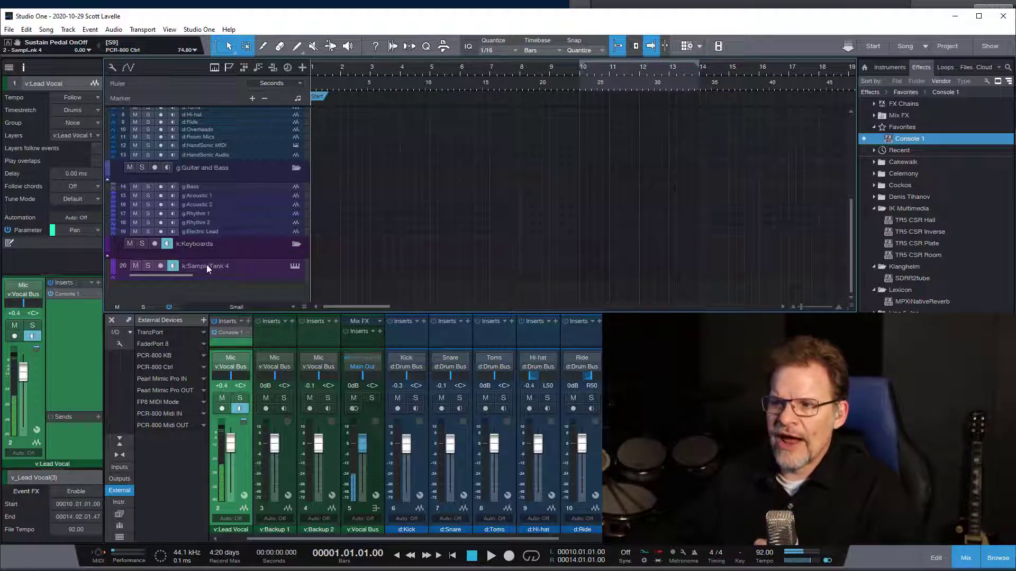
- Play briefly from the song start, stop, and return the playhead to the start
key("space")
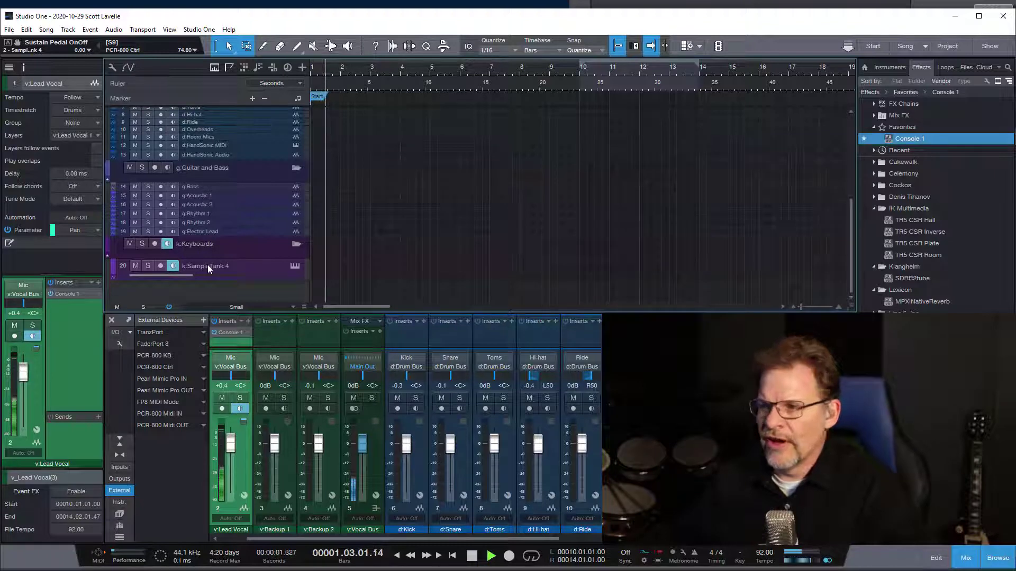
key("space")
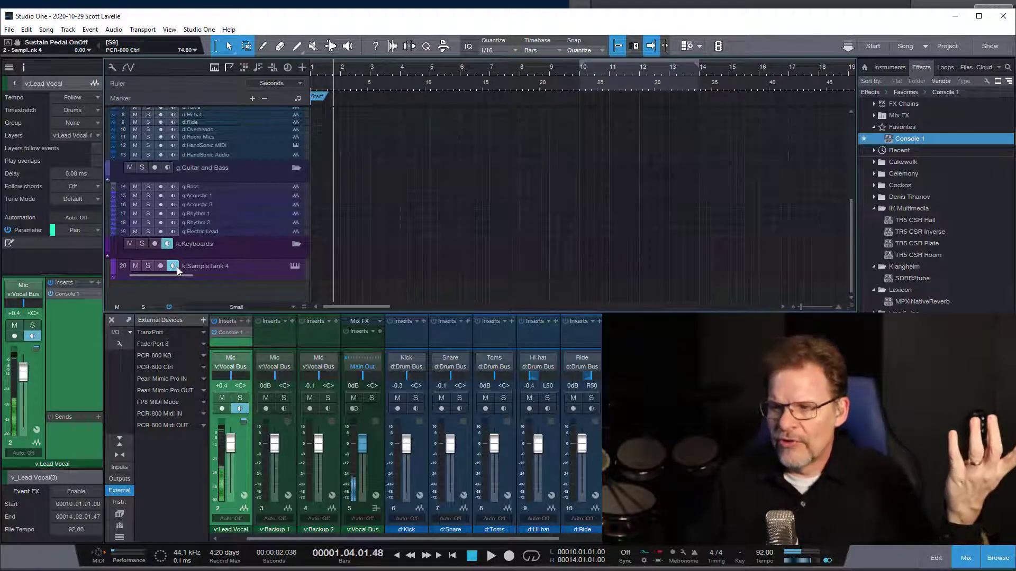
key("comma")
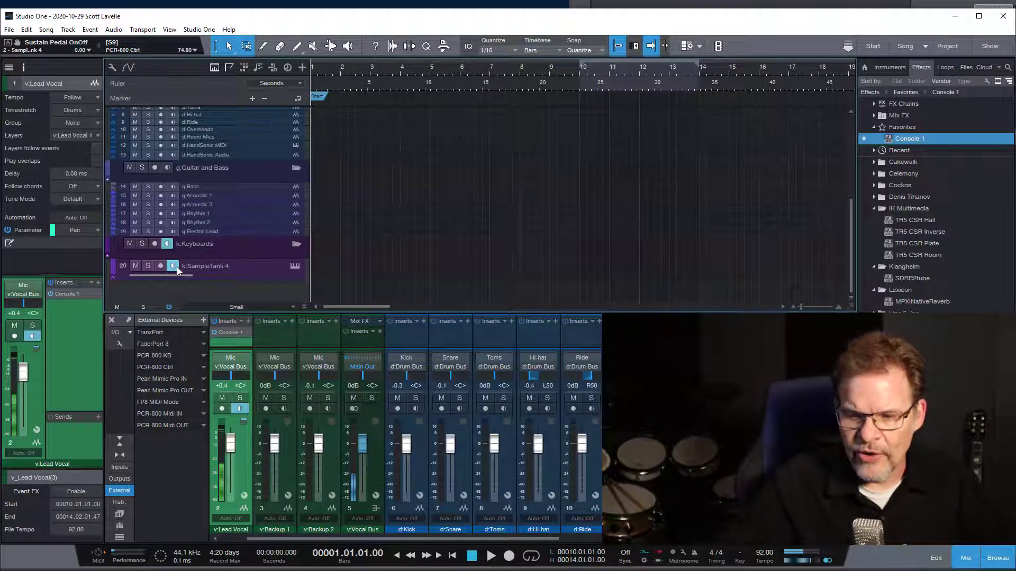
key("m")
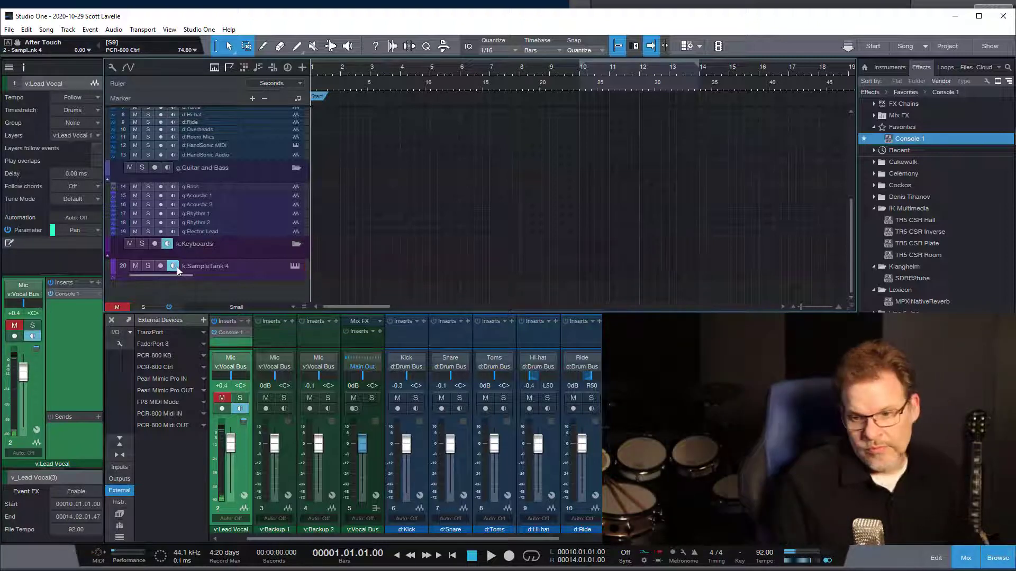
key("shift+m")
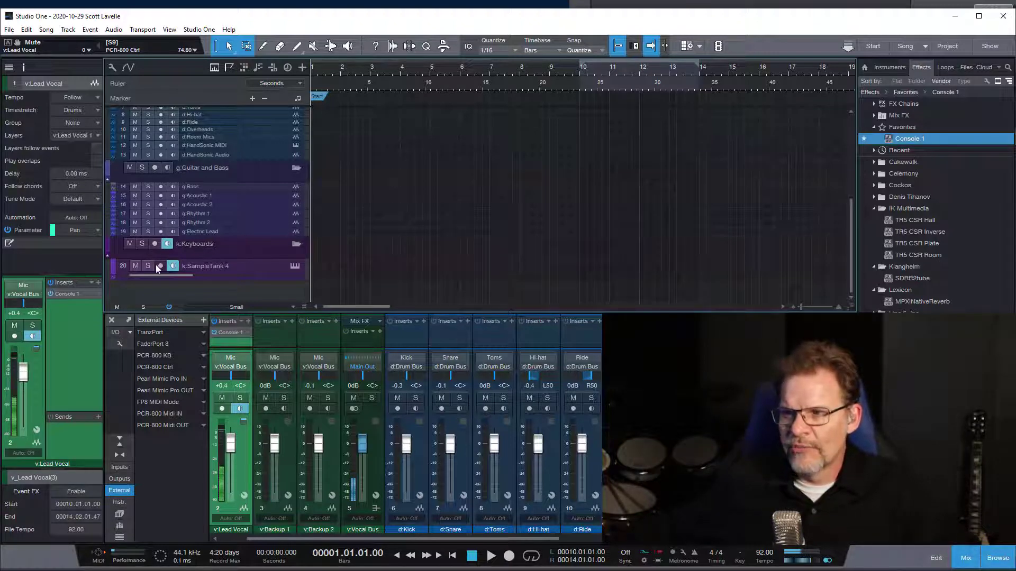
- On the SampleTank 4 track, use Retrospective Recording to recall the played notes as a bar 1–18 MIDI event
left_click(250, 270)
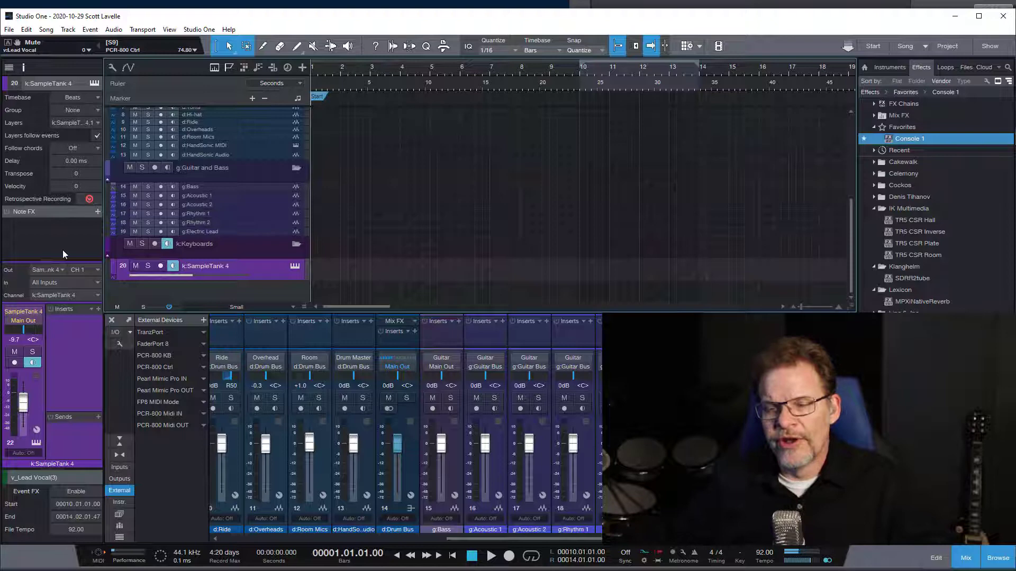
left_click(88, 201)
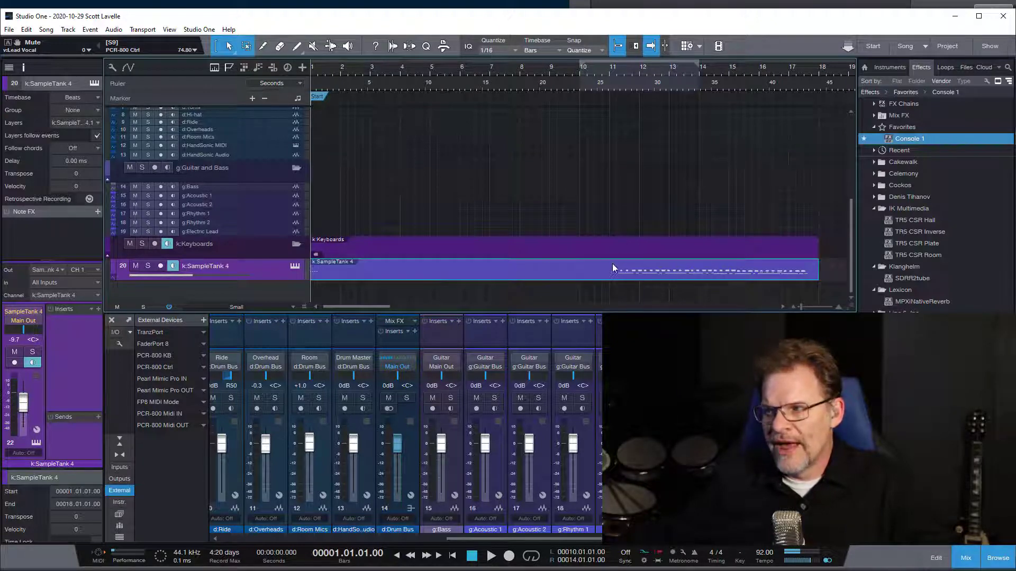
- Play the captured notes from near bar 10, then delete the v.Lead Vocal(3) take
left_click(608, 71)
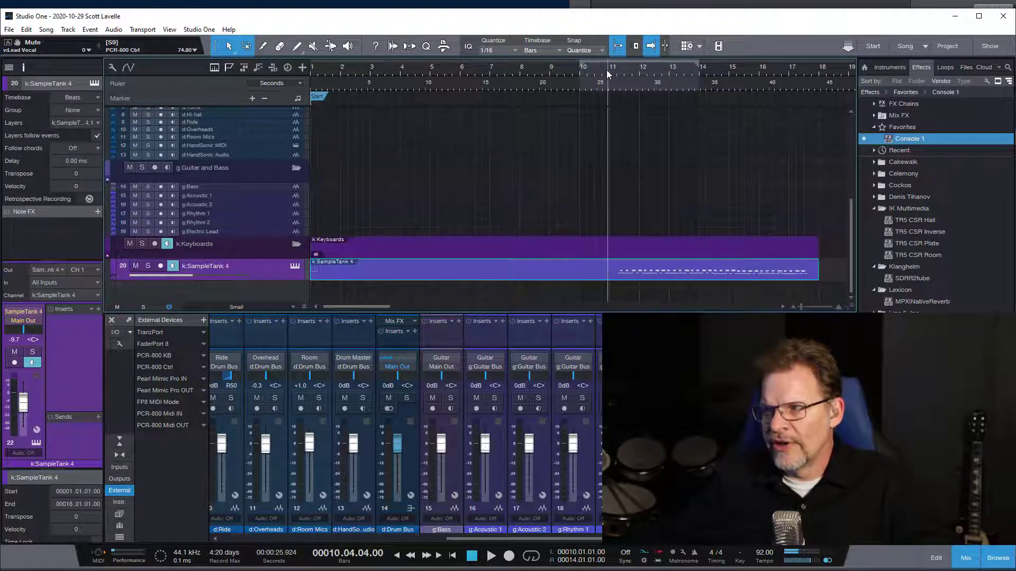
key("space")
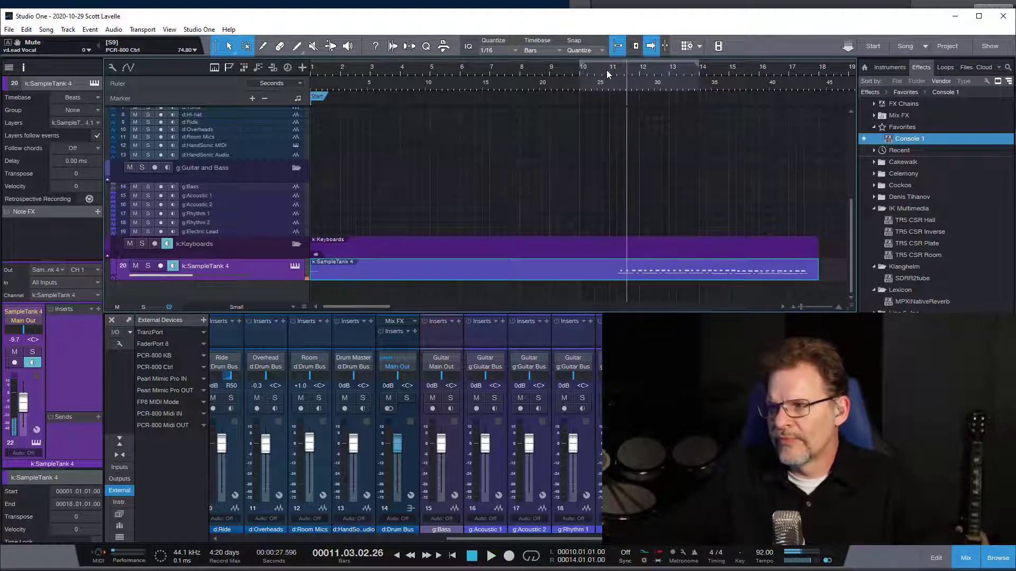
scroll(400, 162, "up", 10)
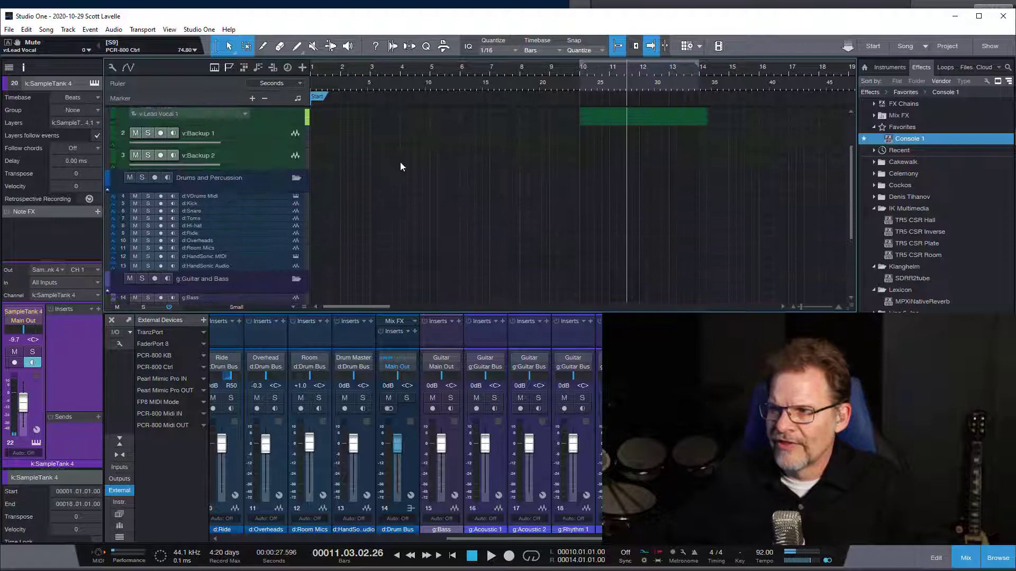
left_click(615, 178)
key("Delete")
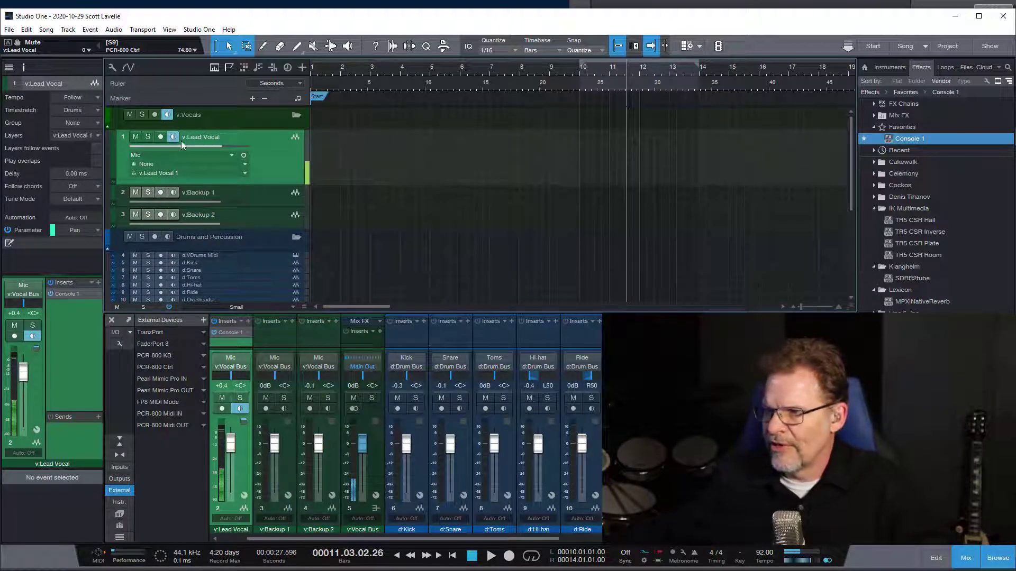
- Play back the SampleTank 4 notes from bar 11, then stop
scroll(539, 205, "down", 10)
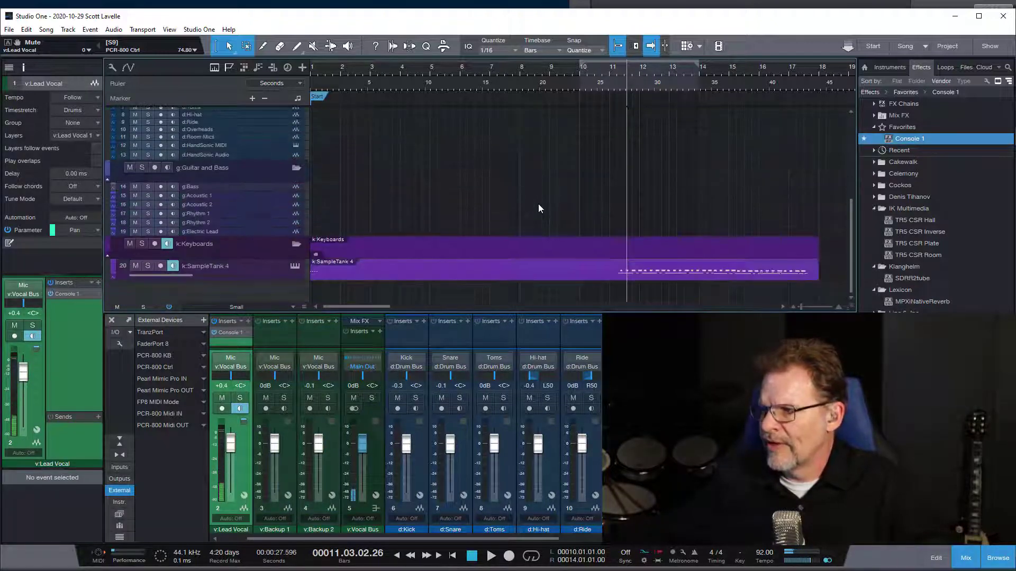
left_click(617, 68)
key("space")
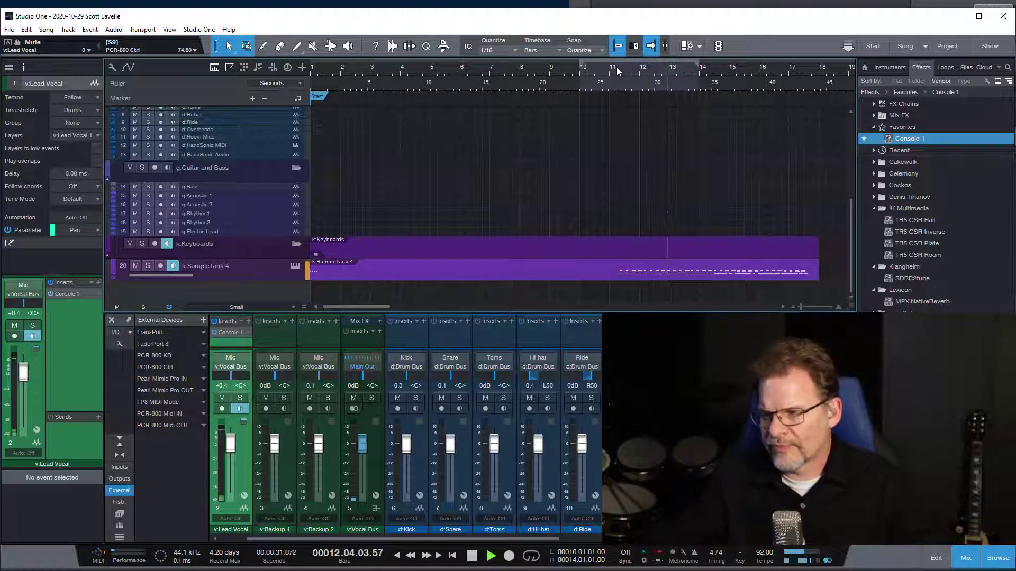
key("space")
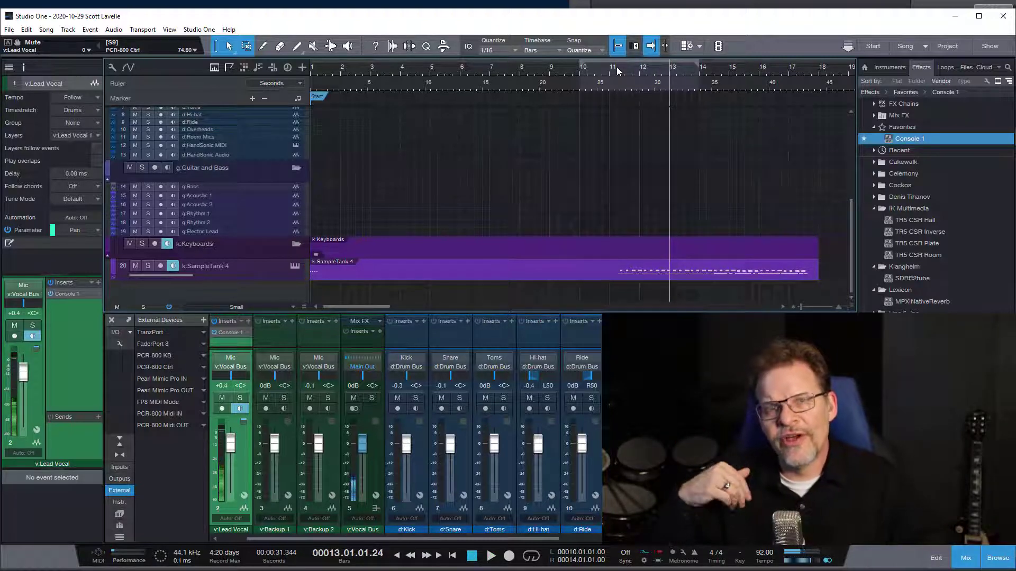